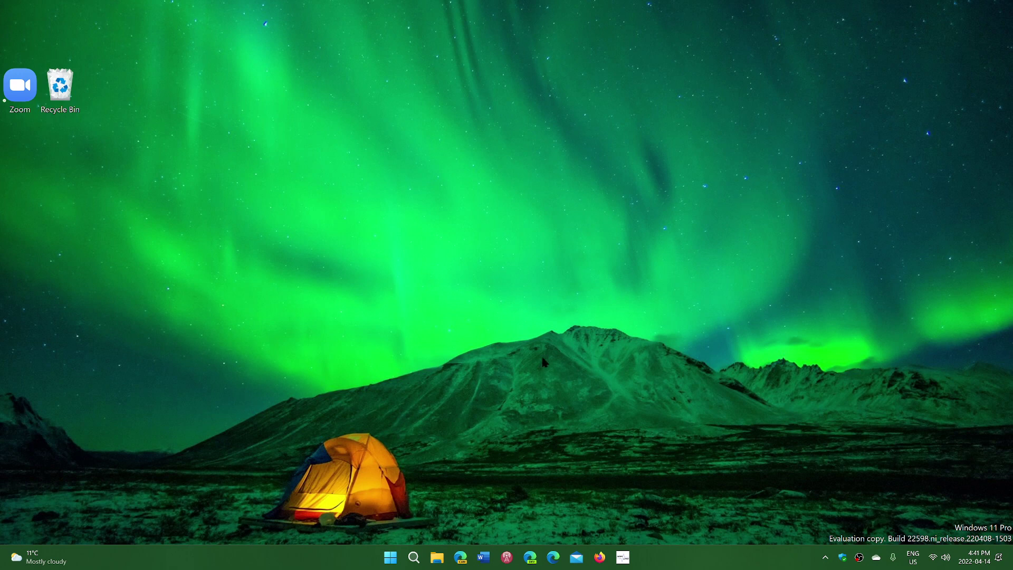
Step: Launch Settings and go to System > Storage to see Local Disk (C:) at 132 GB used of 475 GB
left_click(389, 557)
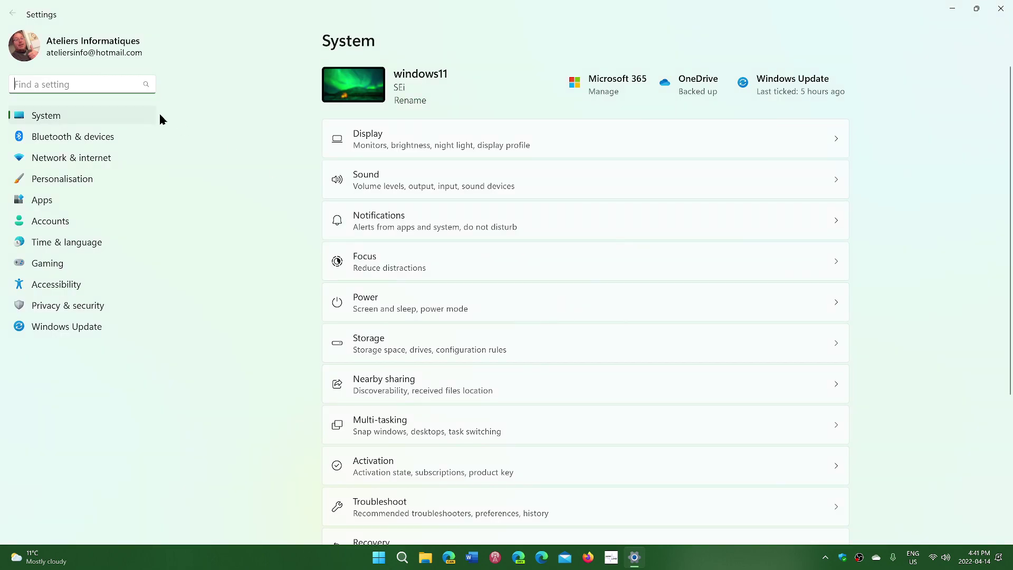
left_click(477, 354)
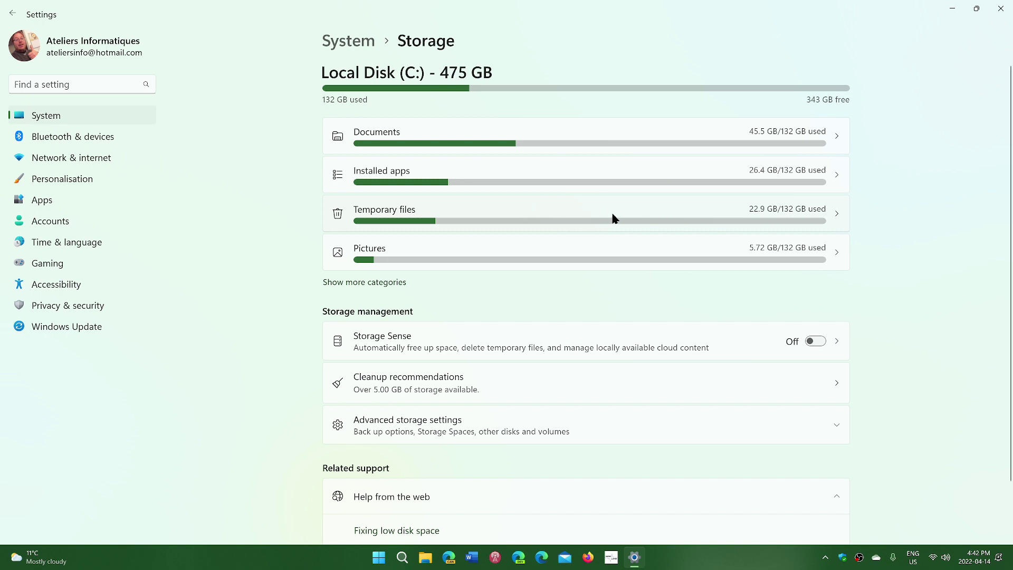
Step: View Cleanup recommendations, ticking and then unticking Previous Windows installation(s) so nothing is selected
left_click(476, 389)
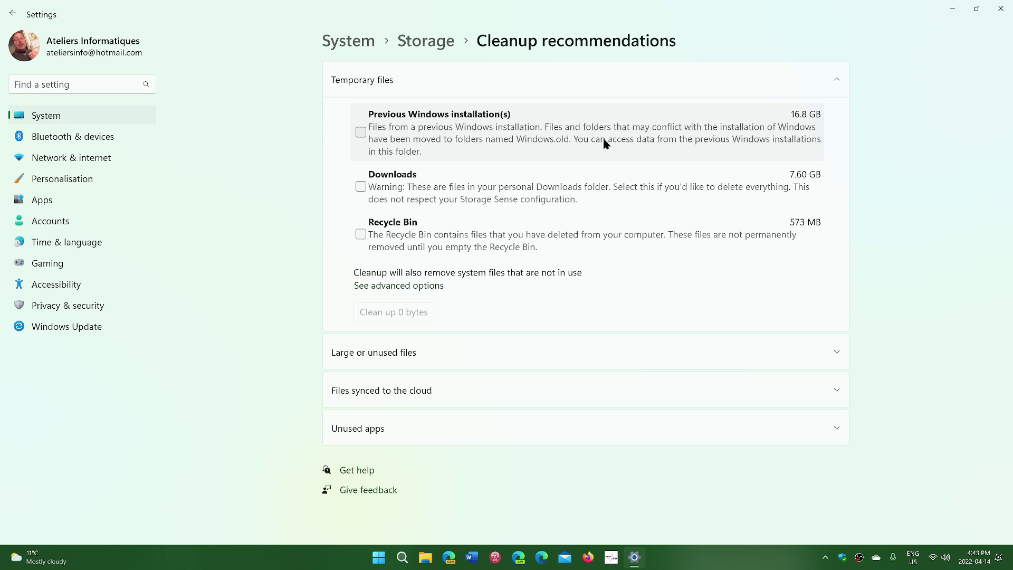
left_click(604, 143)
left_click(469, 136)
Step: Show Installed apps sorted by Size (Large to small), with Microsoft Photos at 4.44 GB first
left_click(440, 41)
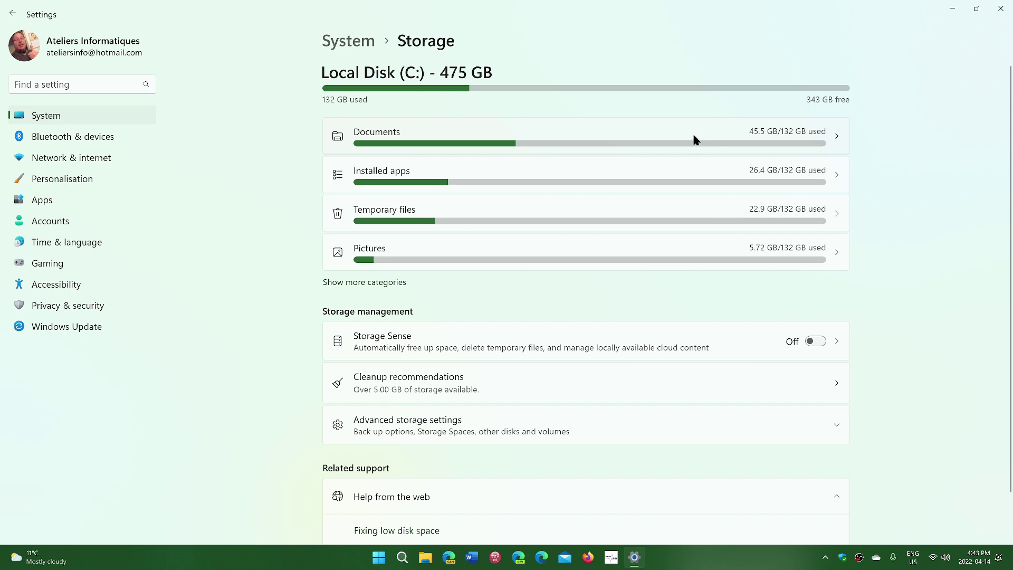
left_click(580, 181)
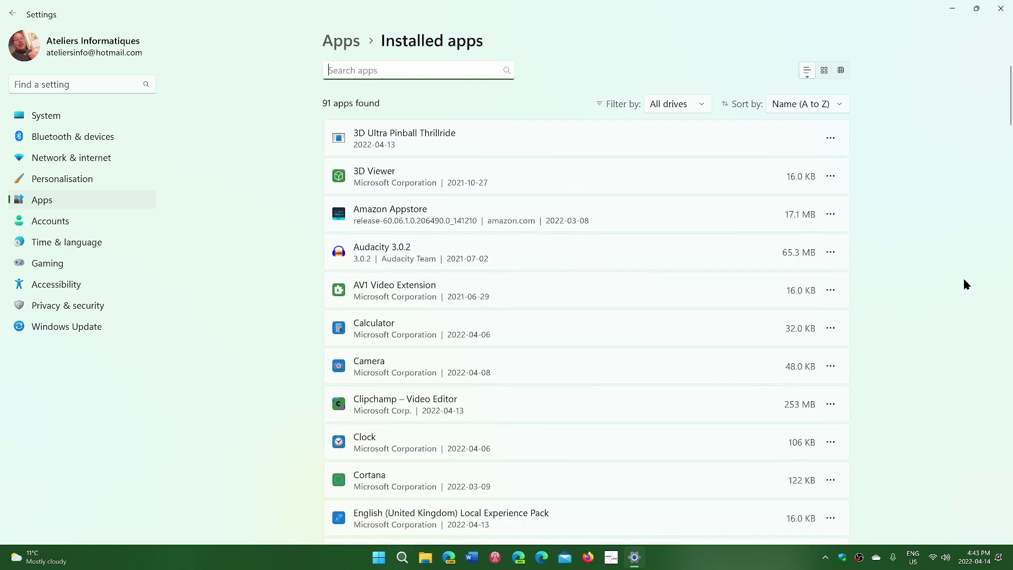
left_click(795, 106)
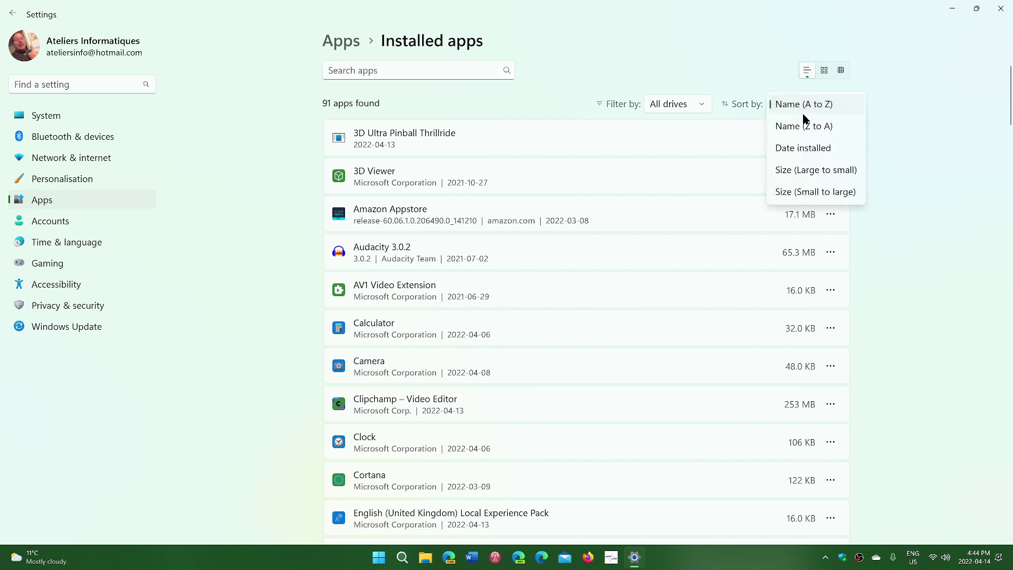
left_click(818, 170)
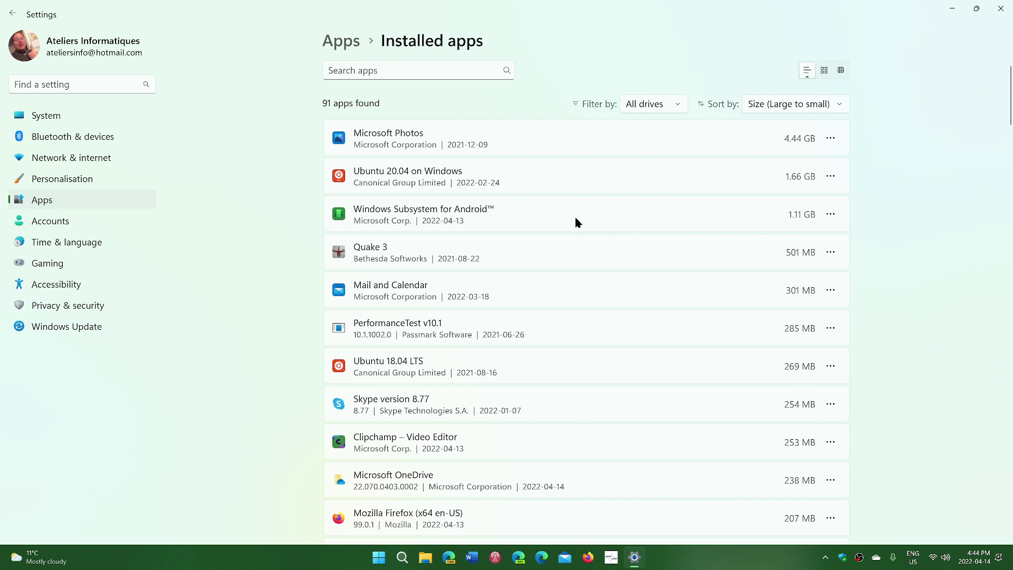
Step: Uninstall Windows Subsystem for Android from the installed apps list
left_click(830, 215)
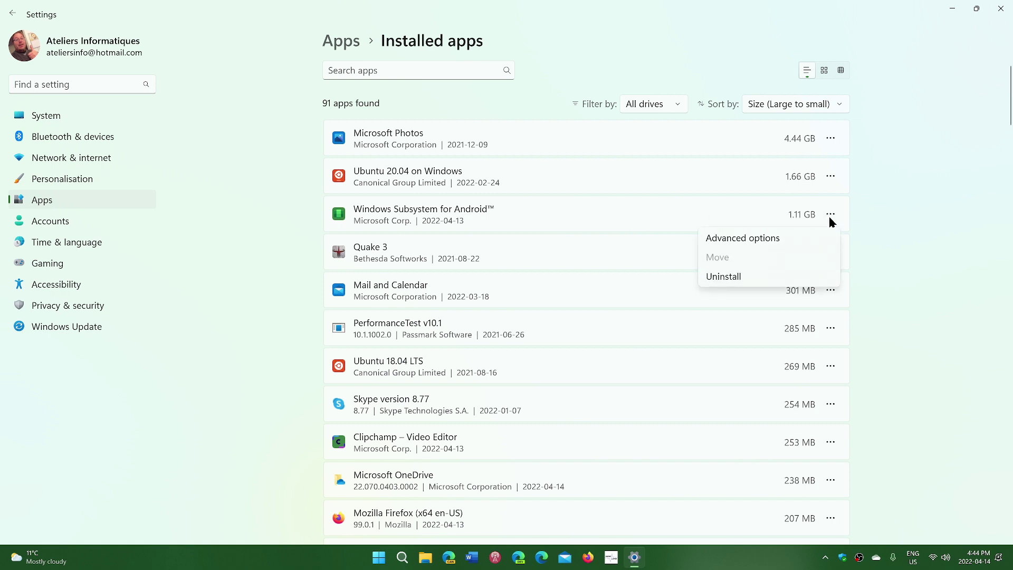
left_click(752, 277)
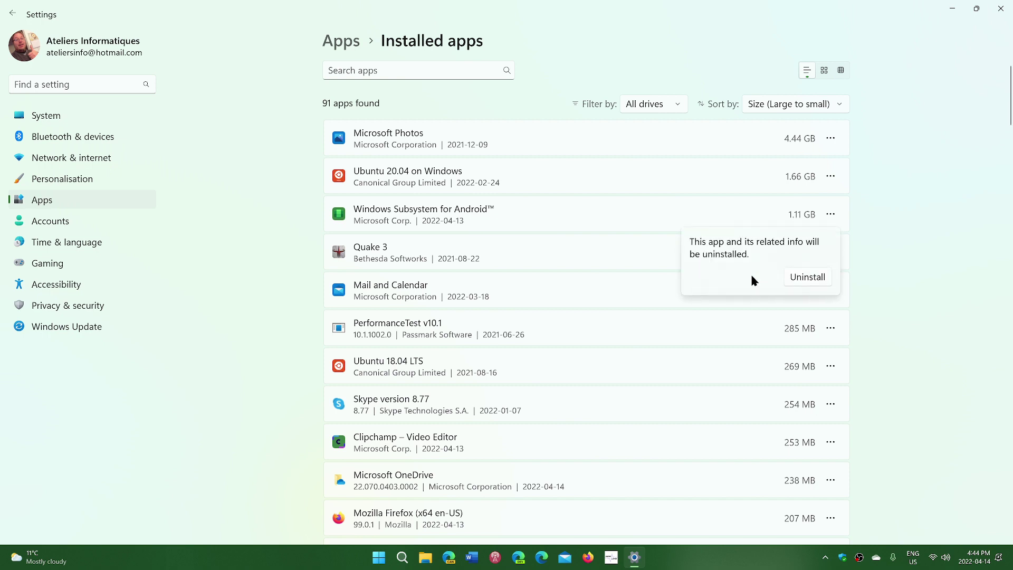
left_click(810, 277)
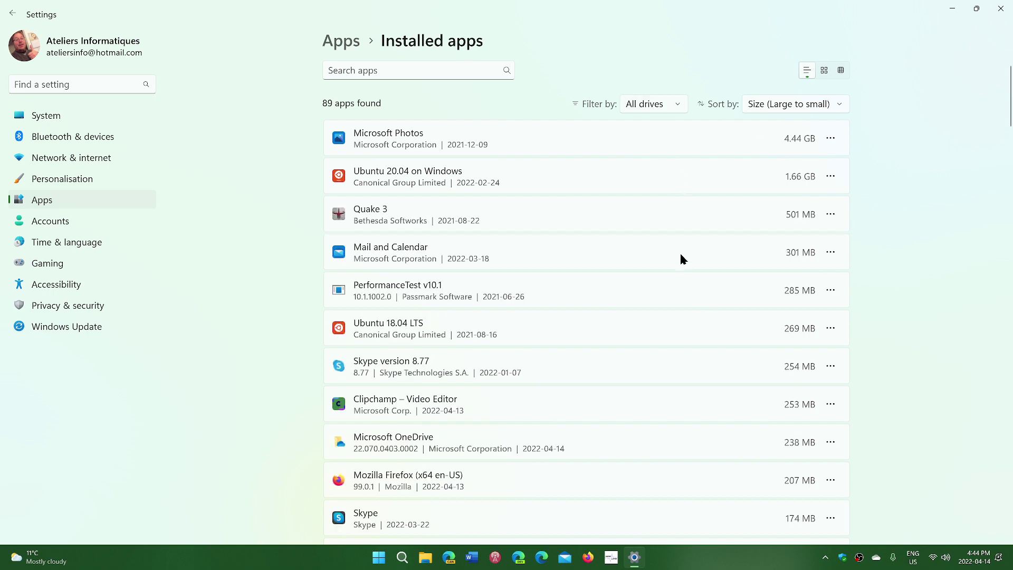
Step: Uninstall PerformanceTest v10.1 completely, leaving 88 apps installed
scroll(670, 368, "down", 3)
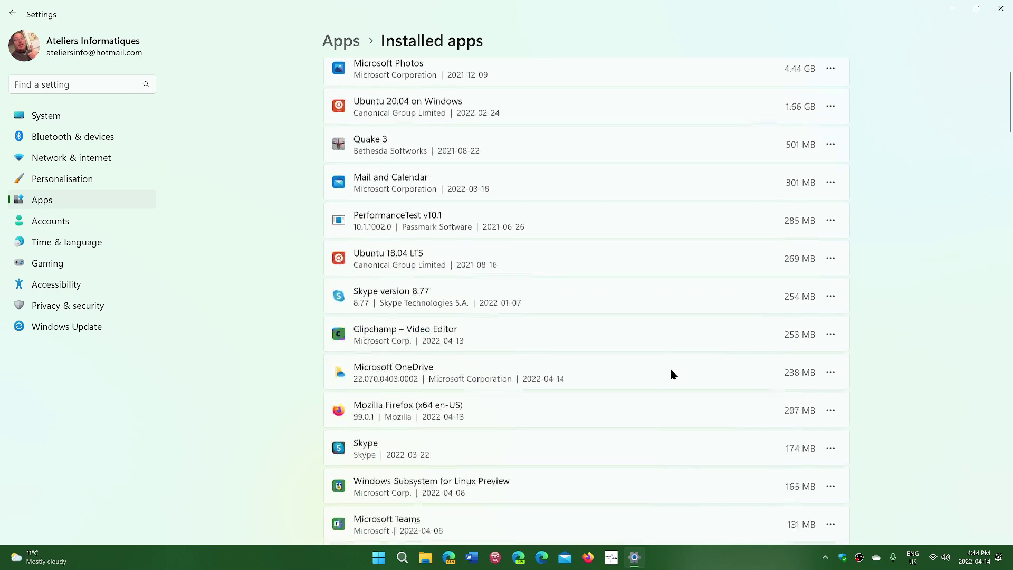
scroll(670, 368, "up", 3)
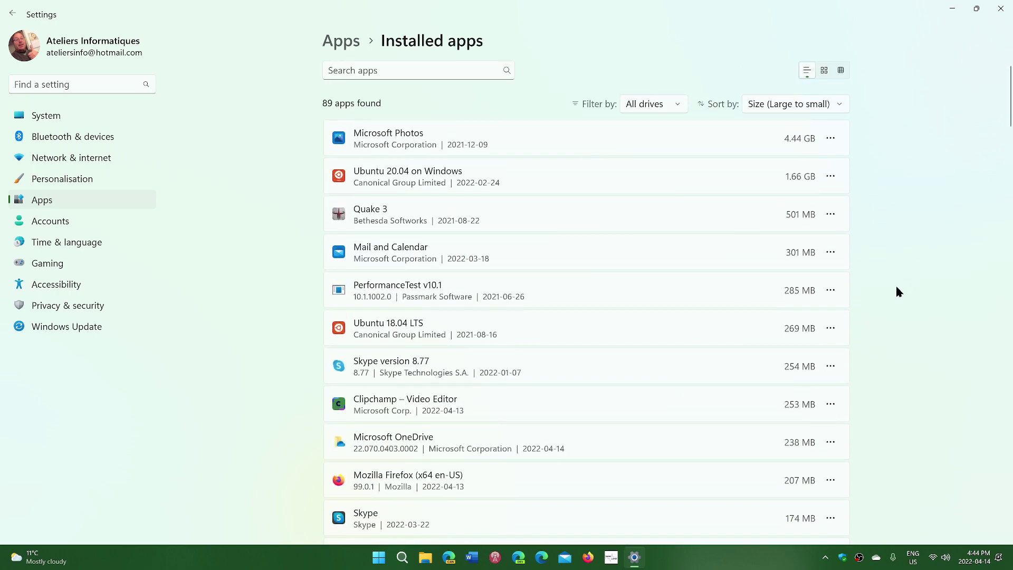
left_click(831, 292)
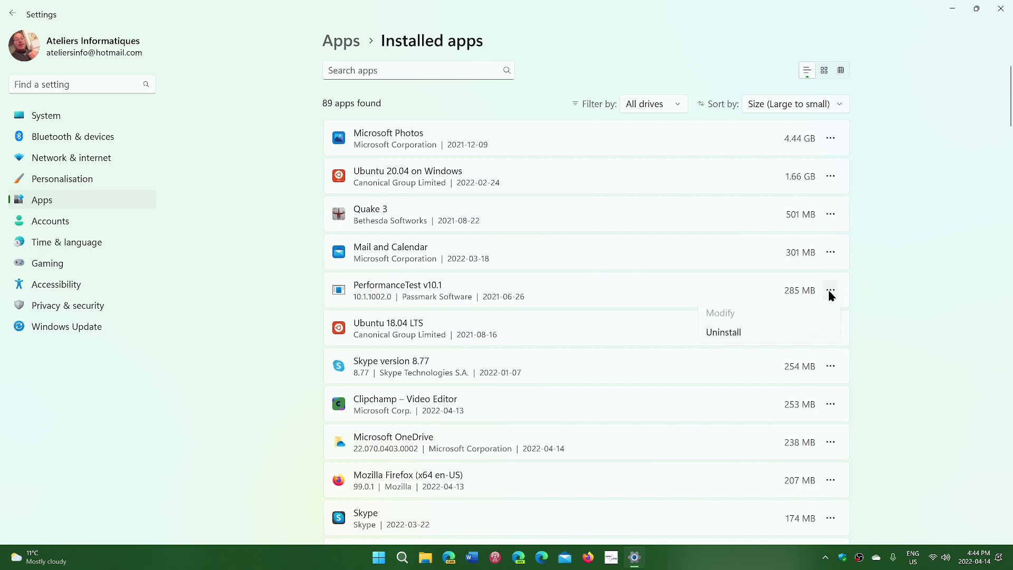
left_click(738, 333)
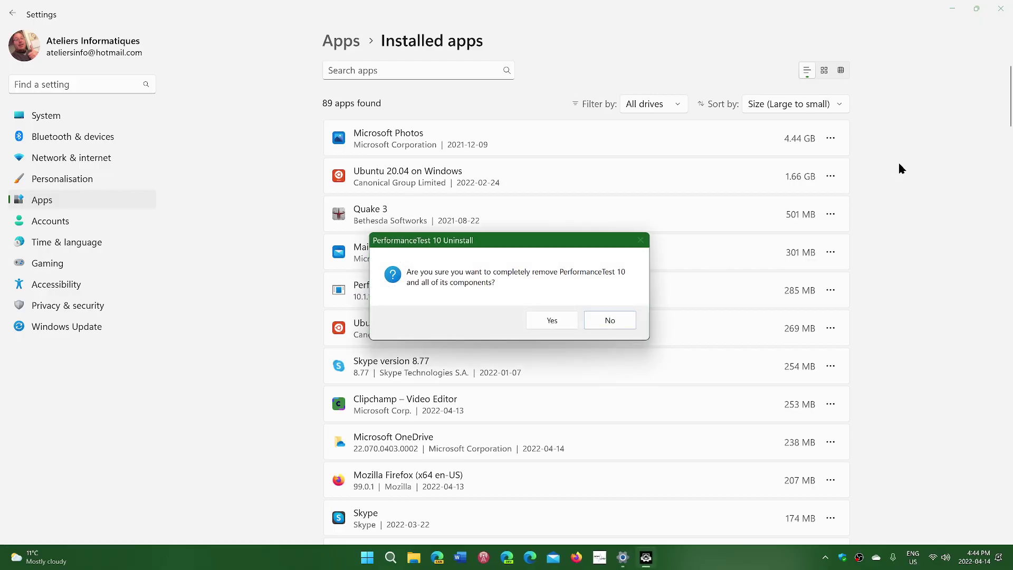
left_click(552, 321)
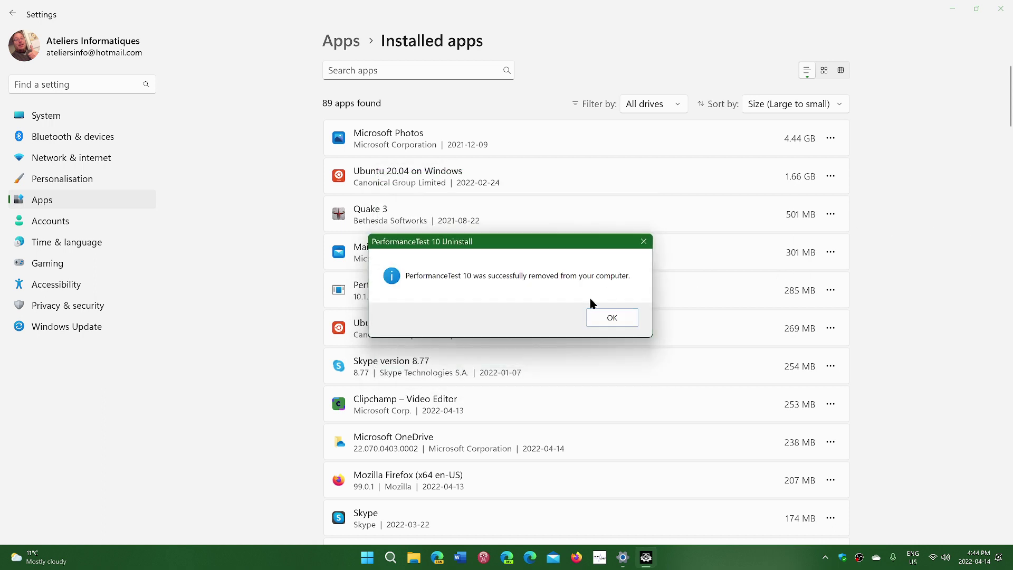
left_click(611, 317)
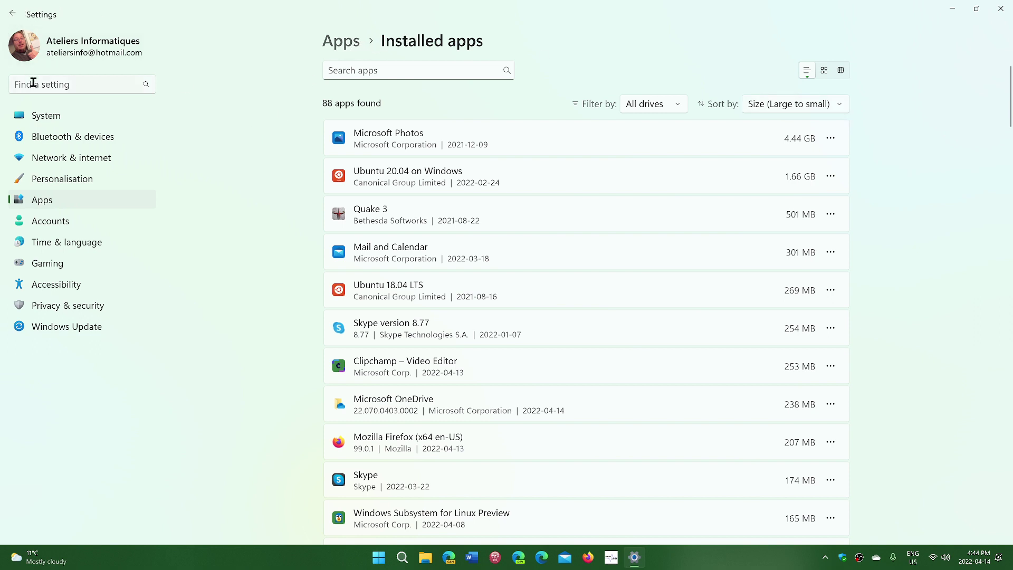
Step: Open Temporary files and add the Recycle Bin, bringing the selection to 3.91 GB
left_click(9, 16)
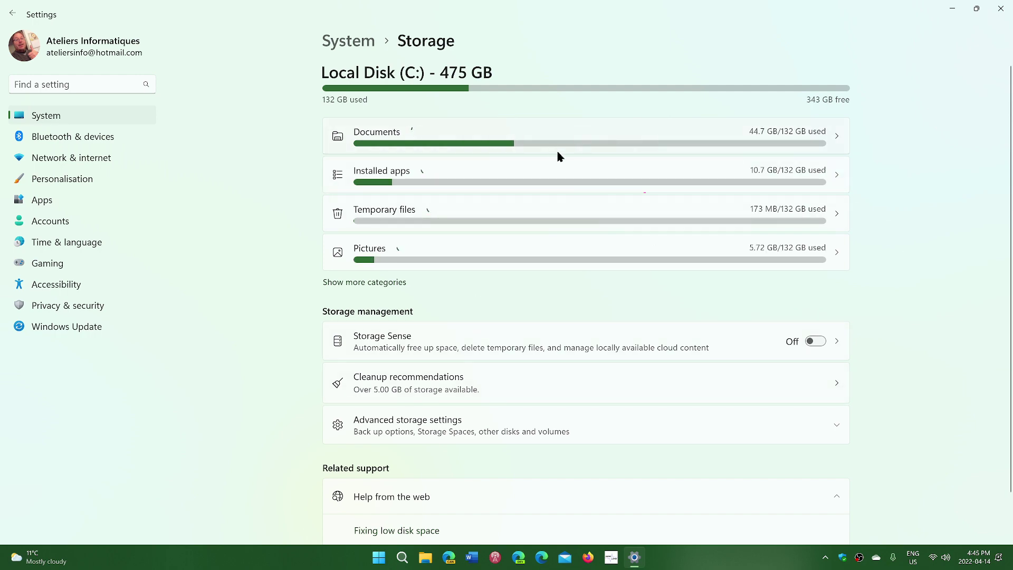
left_click(607, 214)
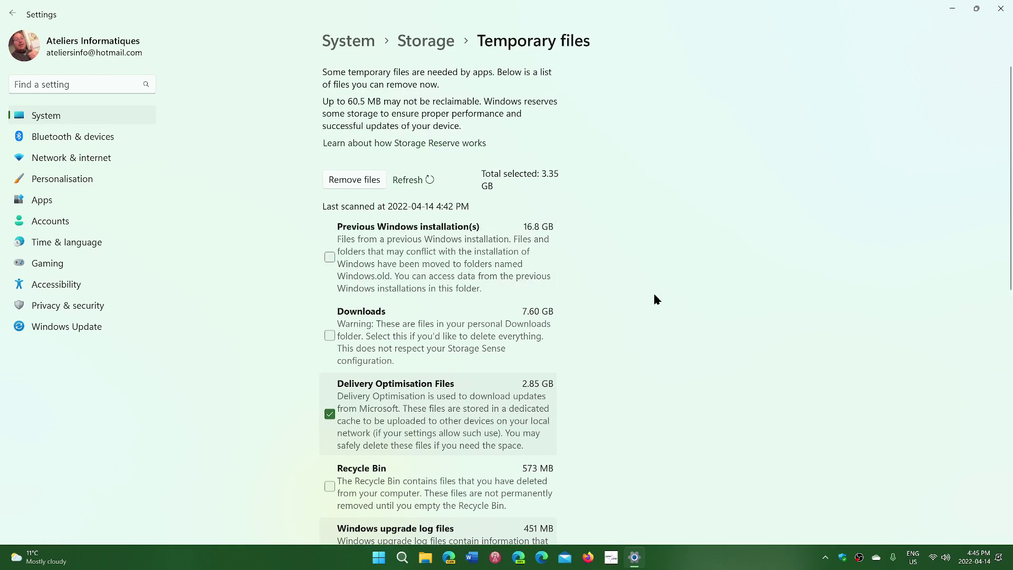
scroll(654, 295, "down", 3)
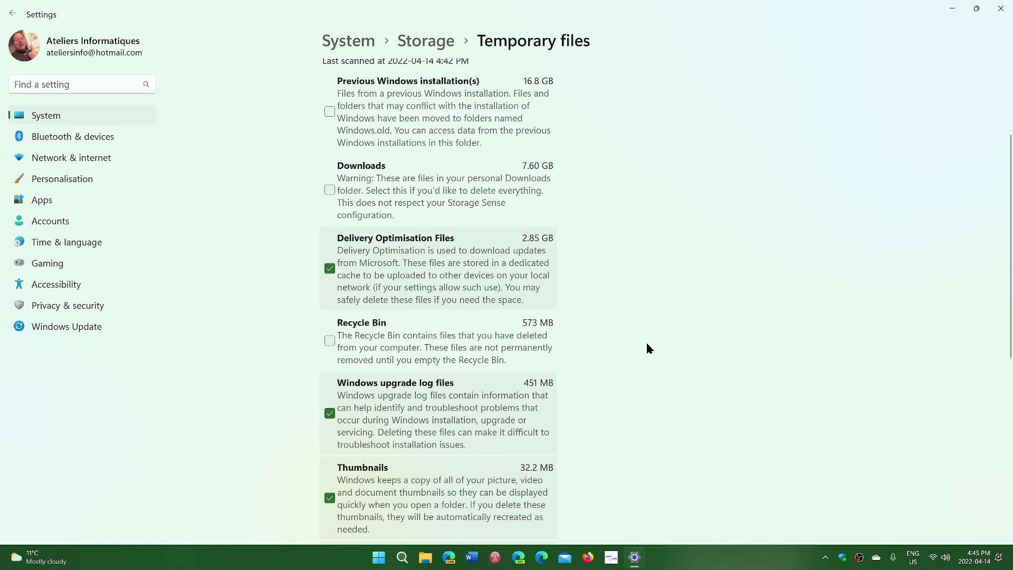
left_click(439, 340)
scroll(573, 319, "up", 3)
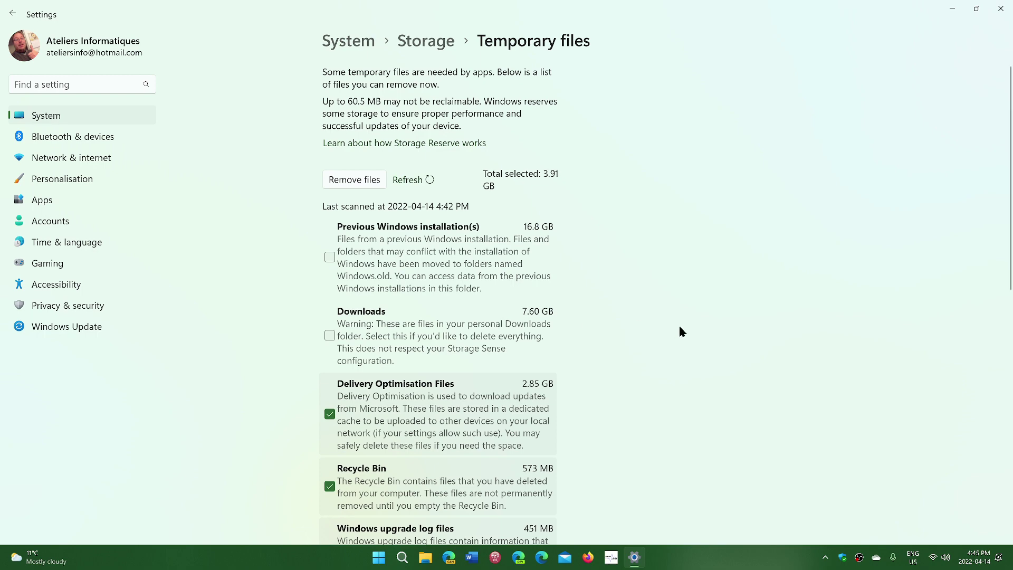
scroll(680, 331, "down", 10)
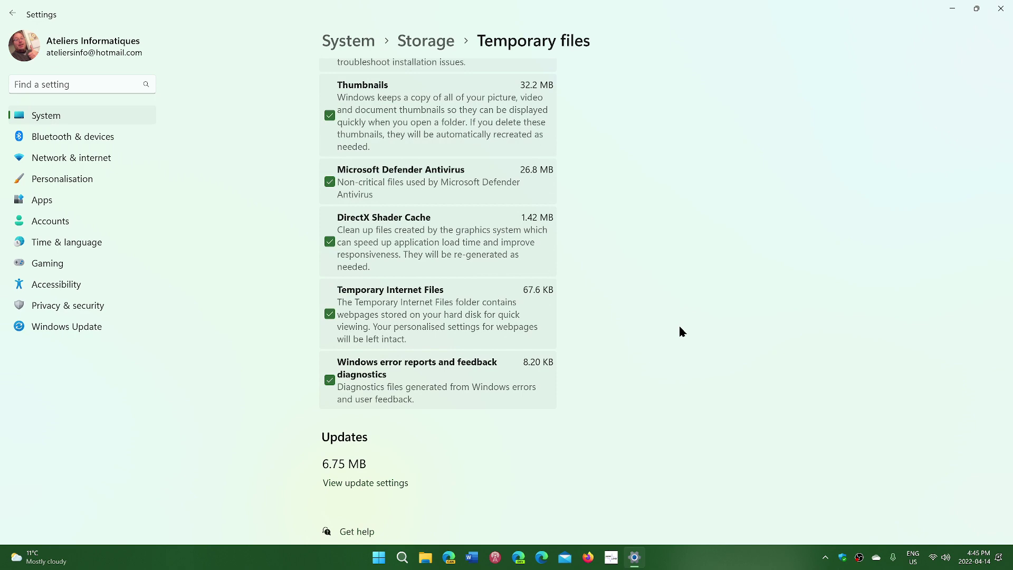
scroll(680, 330, "up", 2)
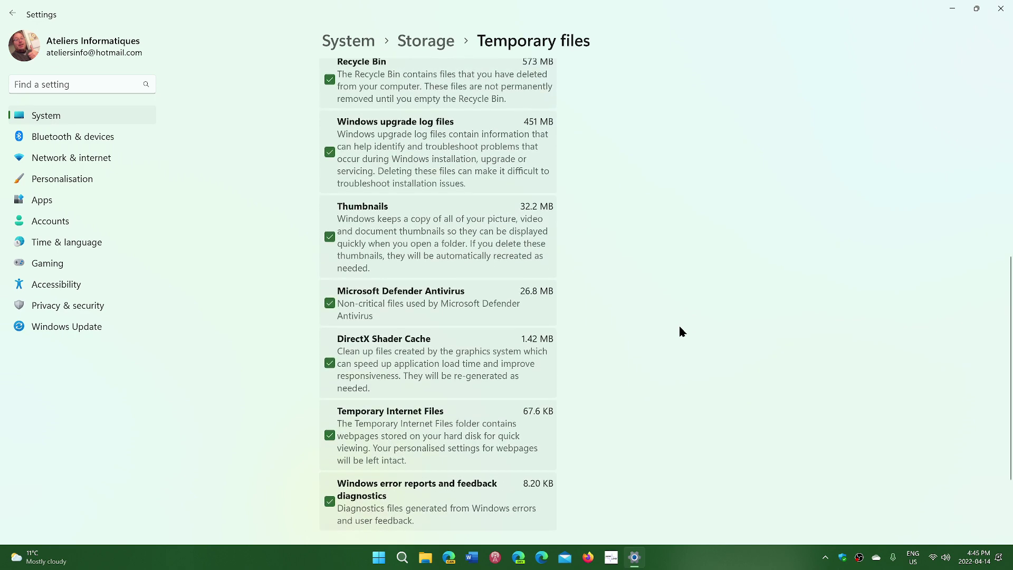
scroll(631, 294, "up", 7)
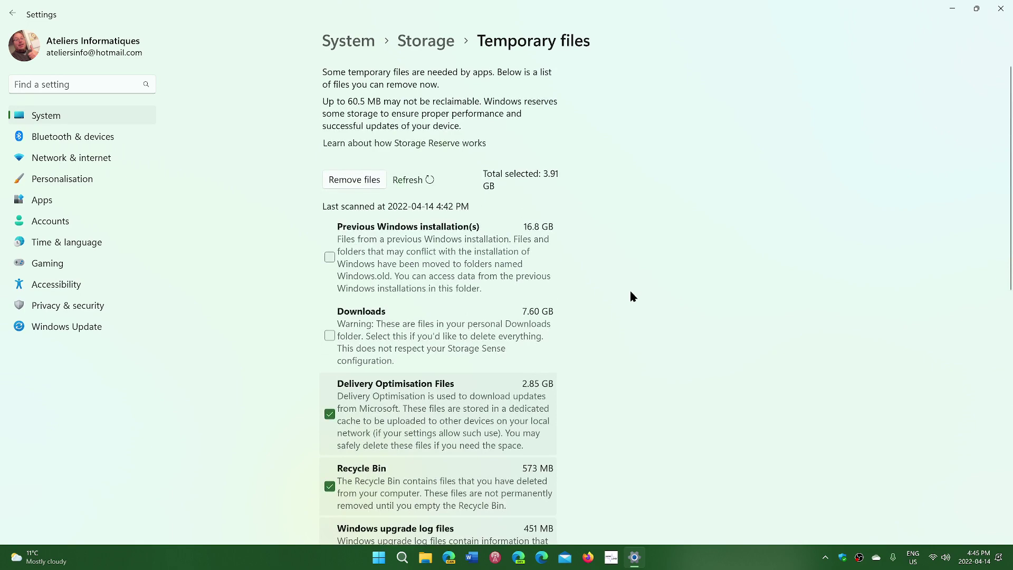
Step: Permanently remove the selected temporary files, confirm C: shows 347 GB free, and close Settings
left_click(353, 181)
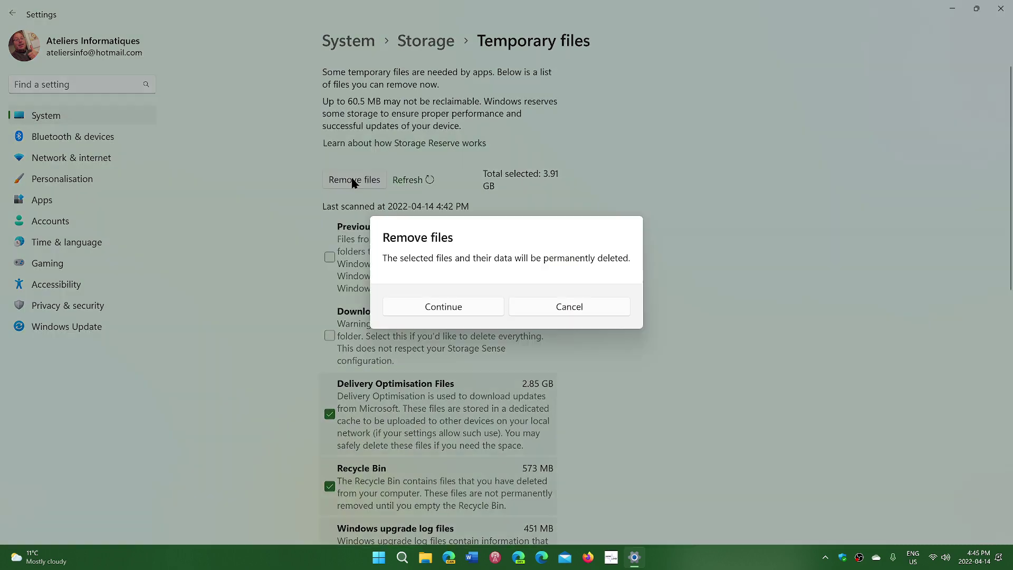
left_click(458, 310)
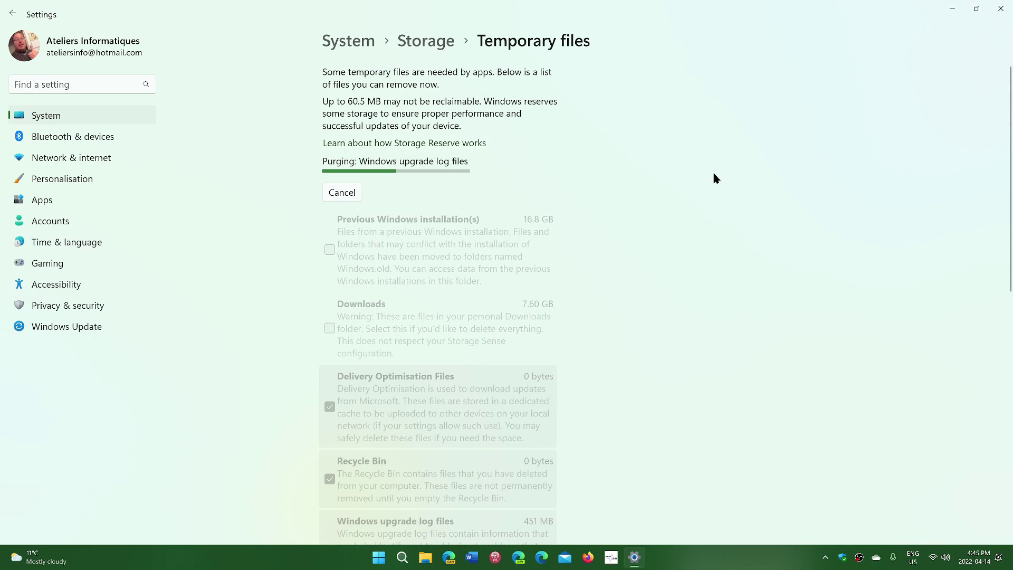
left_click(421, 41)
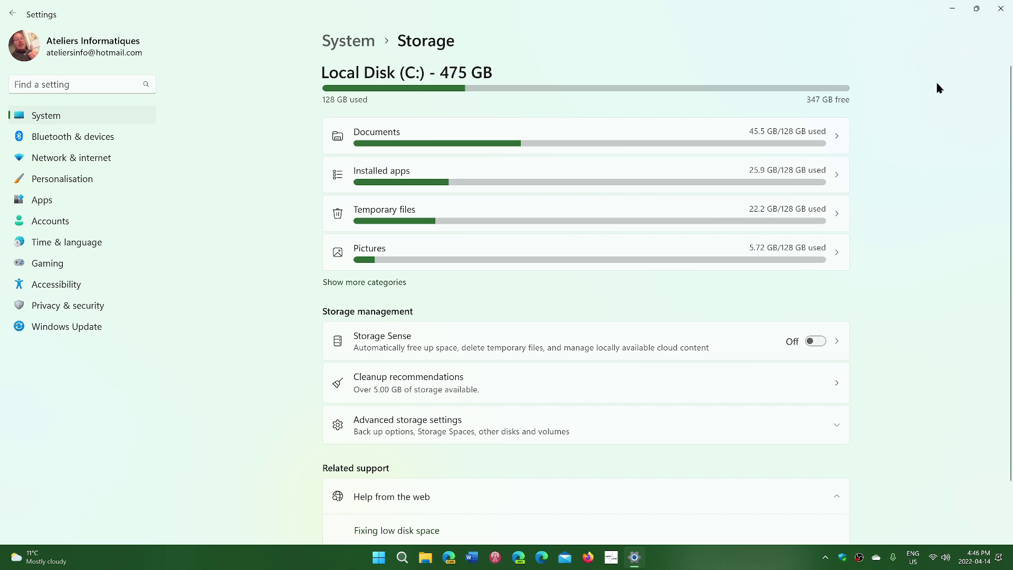
left_click(1009, 8)
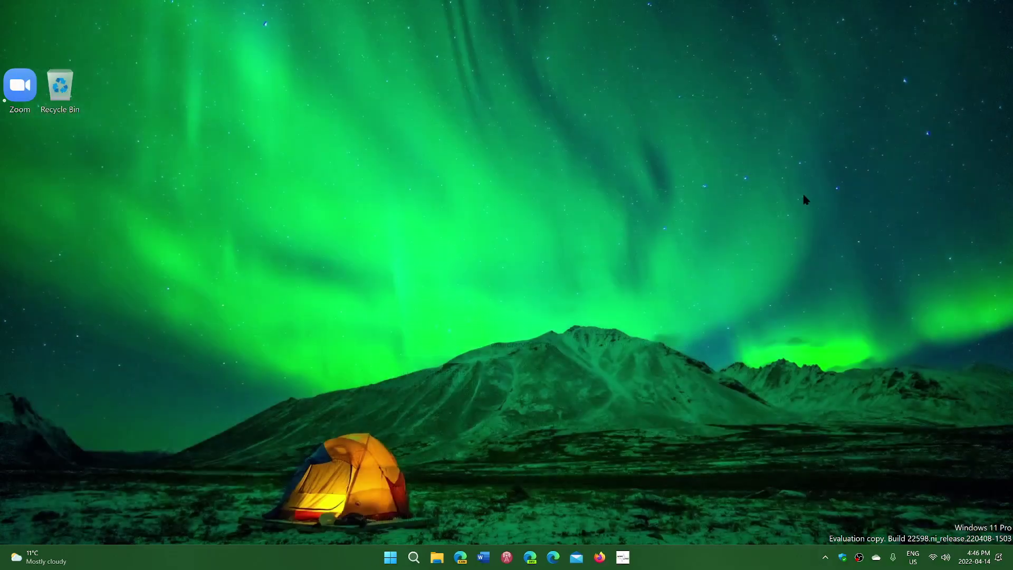